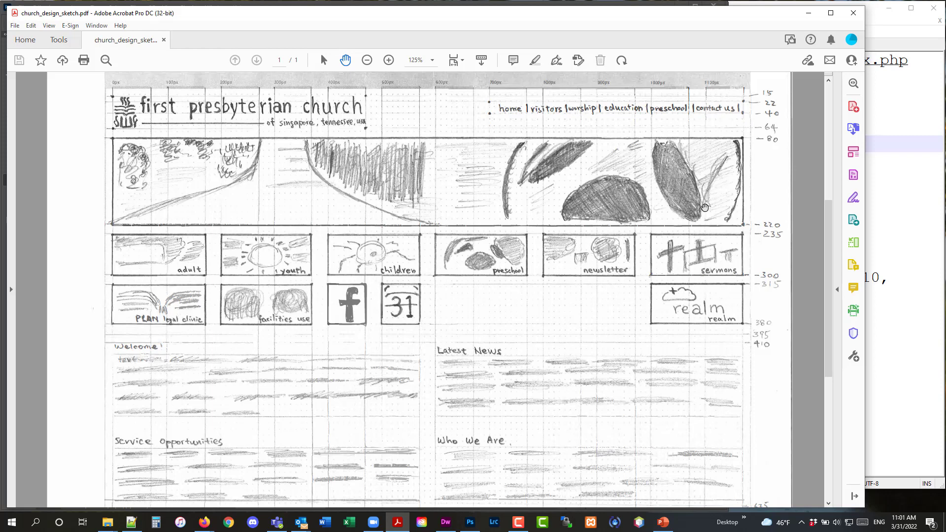
# Review the page layout in the church design sketch, then switch to index.psd in Photoshop and maximize its window.
pyautogui.scroll(-2, 704, 207)
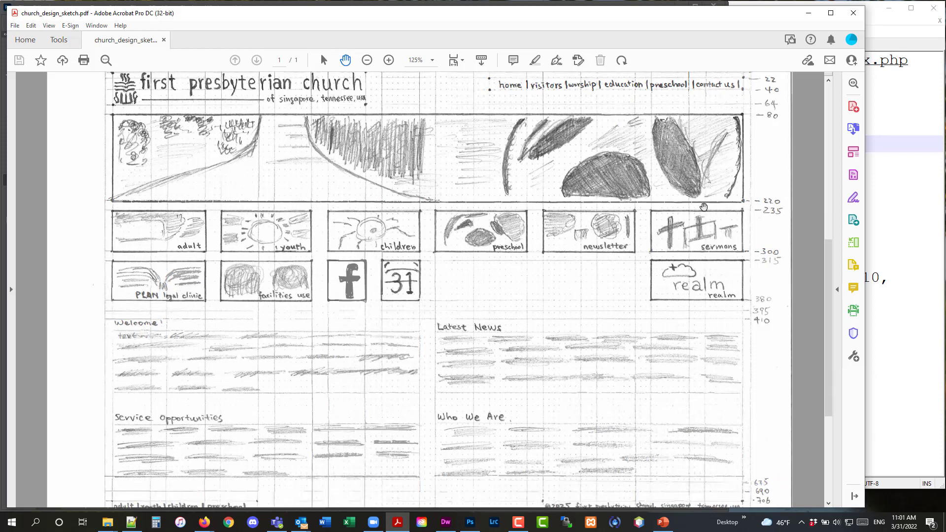
pyautogui.scroll(3, 573, 340)
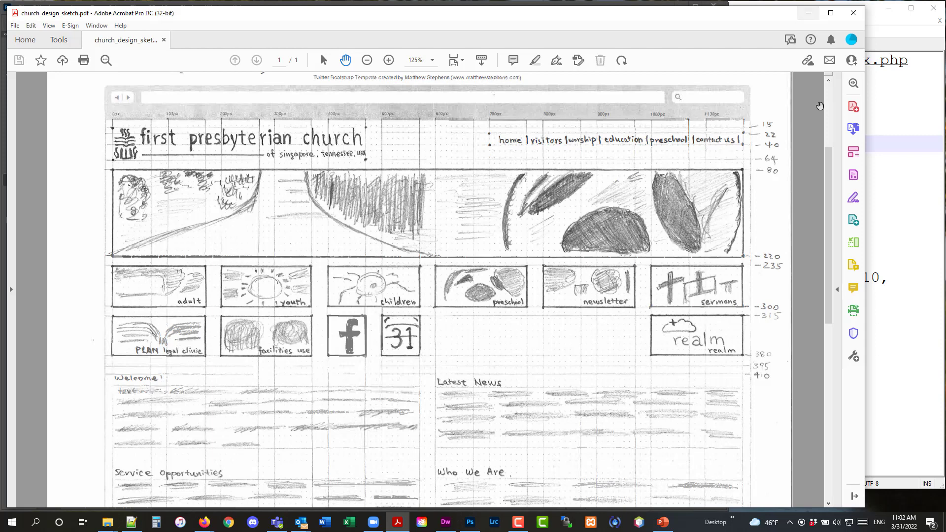
pyautogui.click(804, 12)
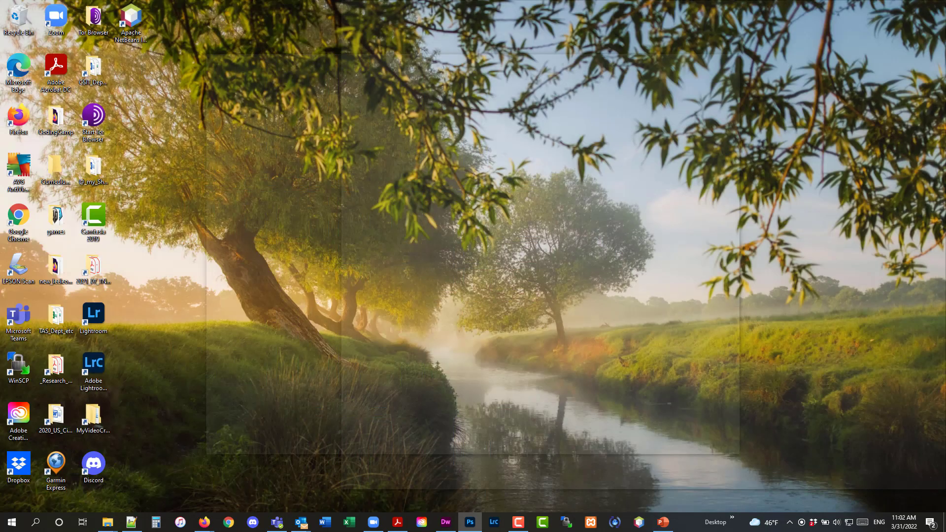
pyautogui.hotkey('alt', 'Tab')
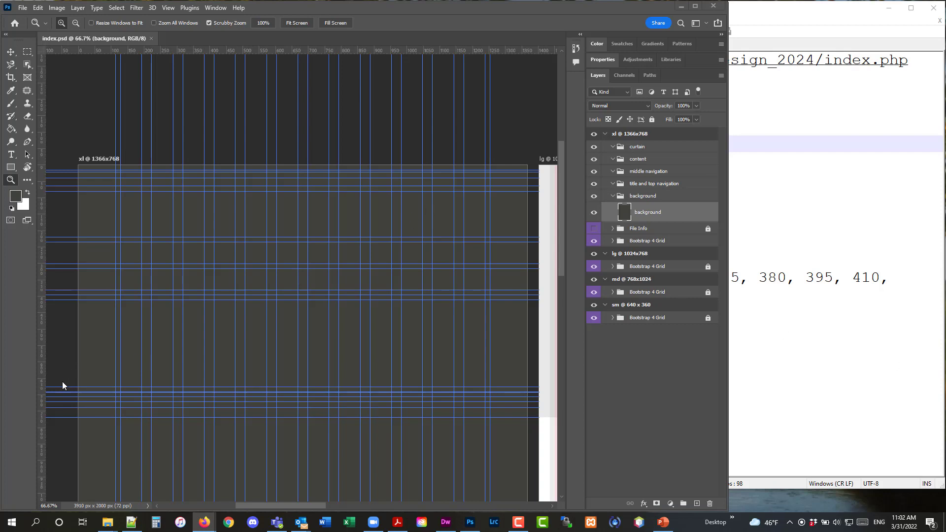
pyautogui.click(695, 9)
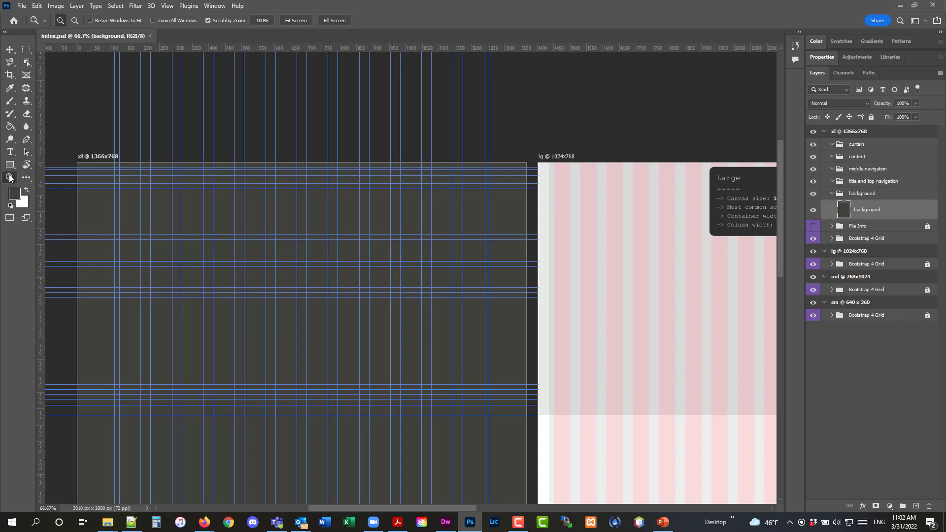
# Check the foreground color's hex code in the color picker, leaving the color as it is.
pyautogui.moveTo(243, 398); pyautogui.dragTo(270, 412)
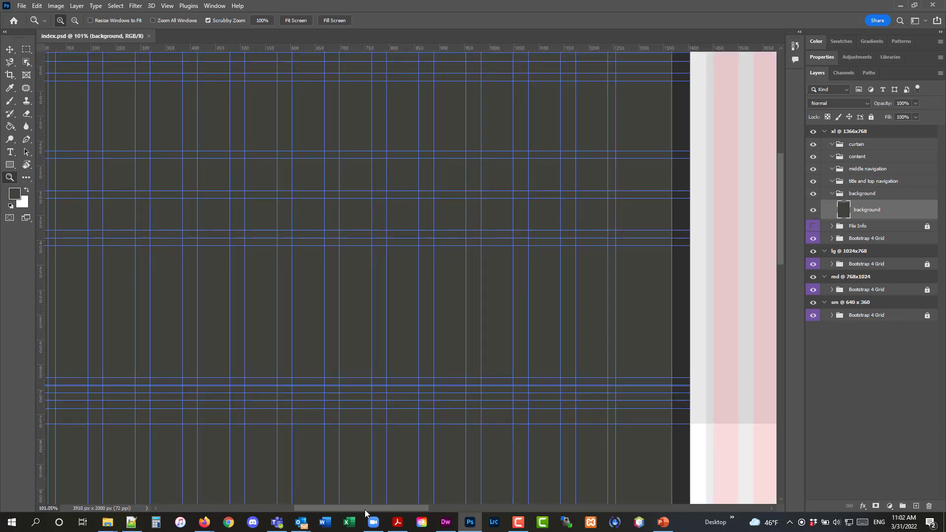
pyautogui.moveTo(365, 509); pyautogui.dragTo(351, 508)
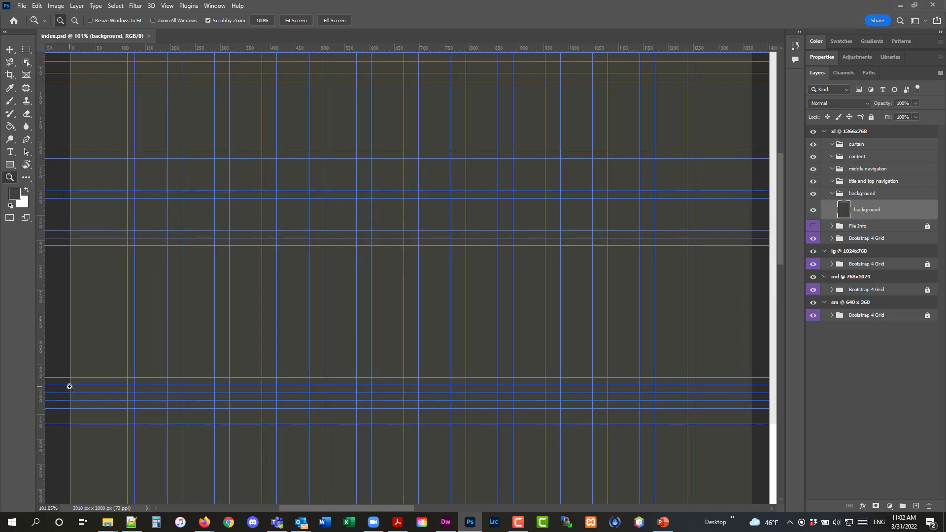
pyautogui.click(14, 195)
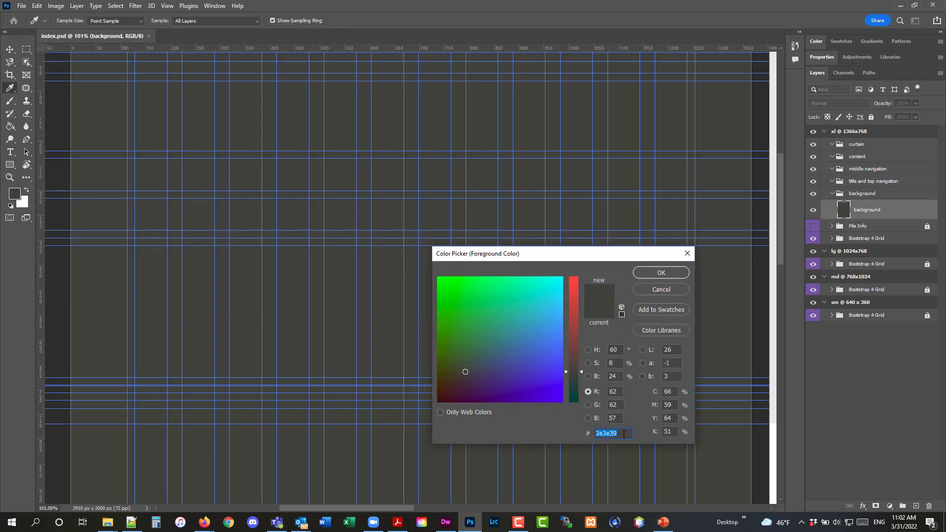
pyautogui.click(686, 257)
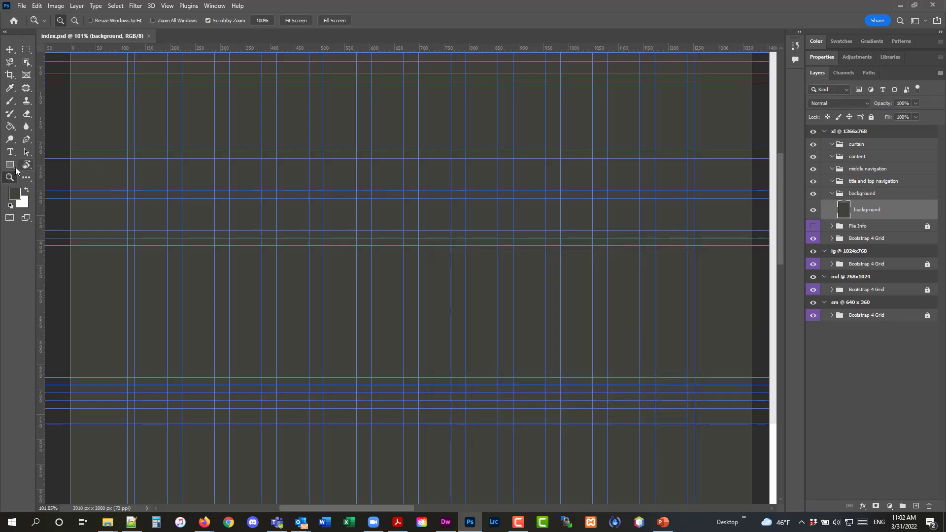
# Set the Rectangle tool to fill with the first recently used dark gray and to have no stroke.
pyautogui.moveTo(13, 165); pyautogui.dragTo(57, 164)
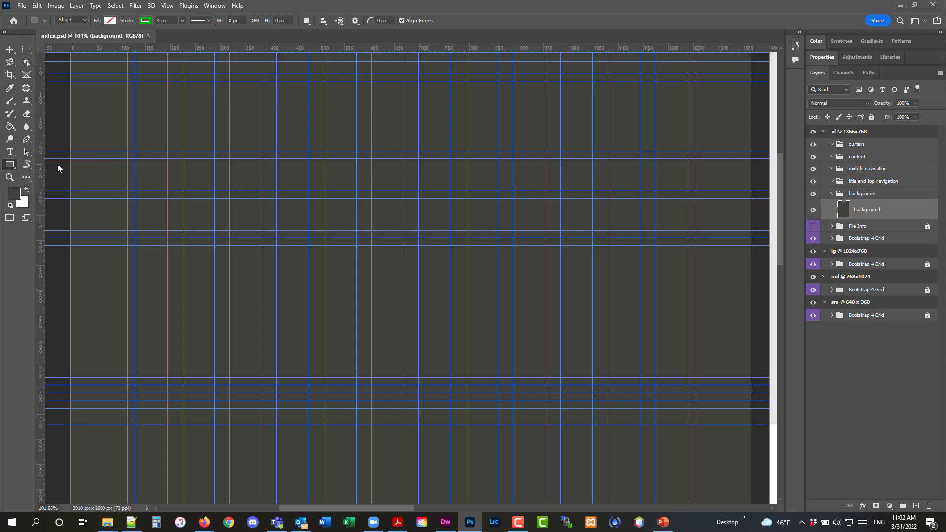
pyautogui.click(110, 20)
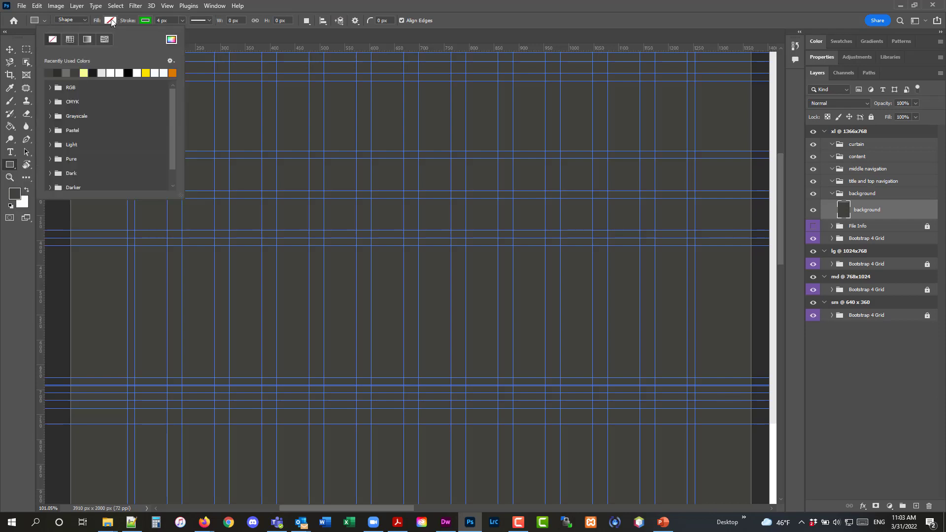
pyautogui.click(49, 71)
pyautogui.click(145, 22)
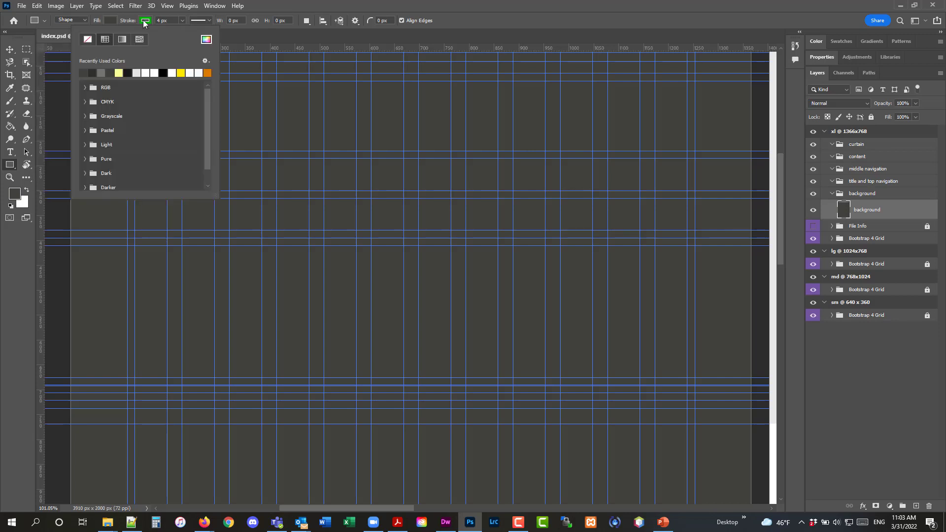
pyautogui.click(85, 39)
pyautogui.click(312, 1)
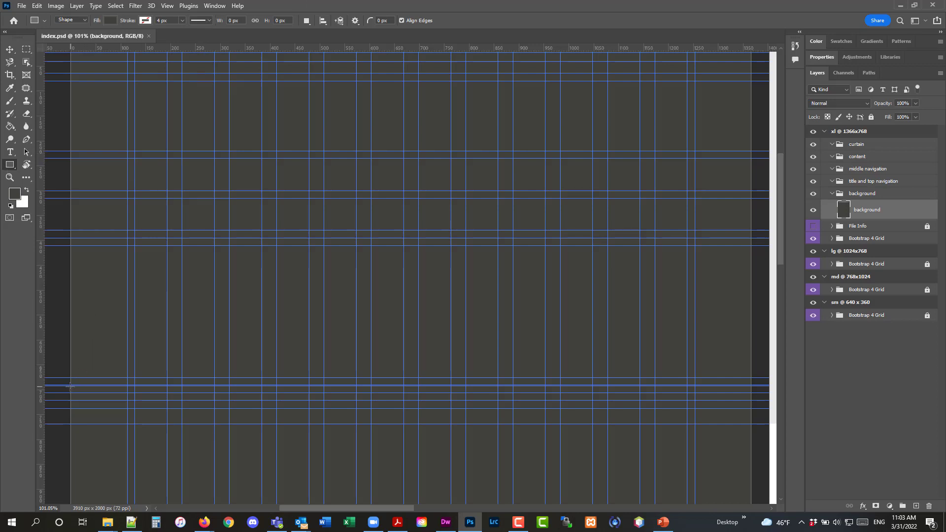
# Draw a rectangle across the full width of the xl artboard's lower part, about 1369 by 46 px, starting at the 692 px guide.
pyautogui.moveTo(70, 386); pyautogui.dragTo(752, 409)
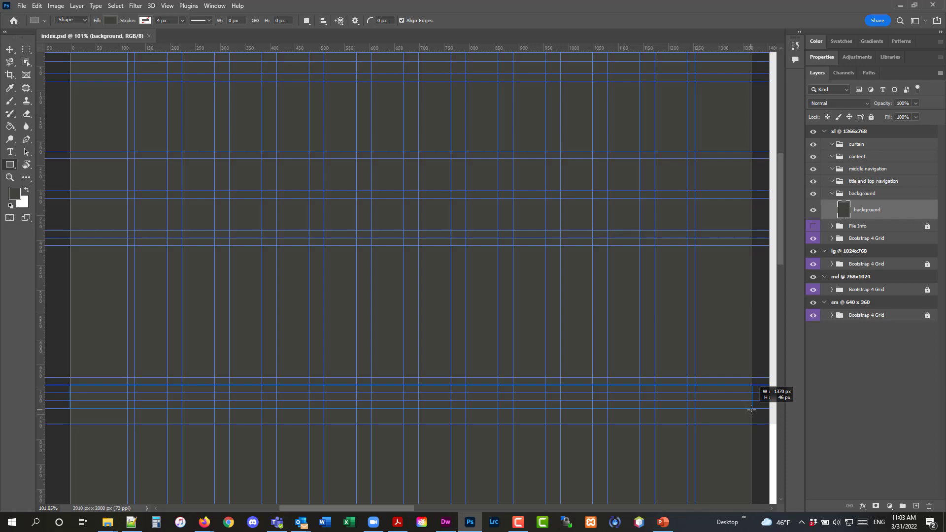
pyautogui.moveTo(751, 410); pyautogui.dragTo(751, 411)
pyautogui.moveTo(751, 411); pyautogui.dragTo(751, 411)
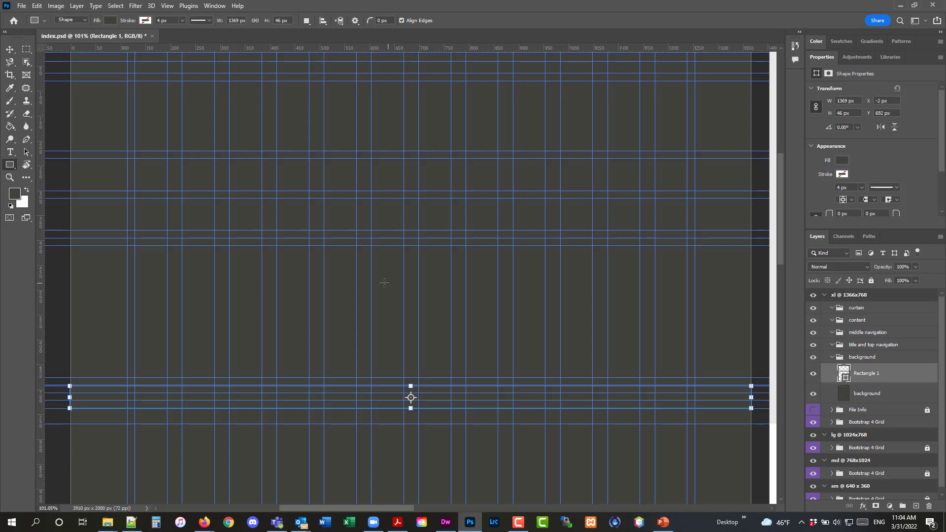
pyautogui.hotkey('alt', 'Tab')
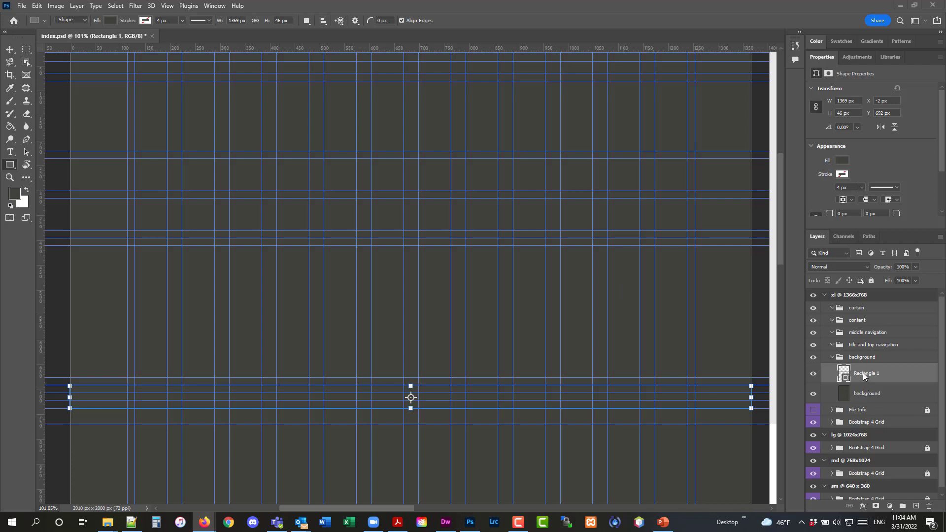
# Add an Inner Bevel effect to the rectangle with depth 70%, size 2 px, soften 3 px and global light turned off.
pyautogui.click(864, 508)
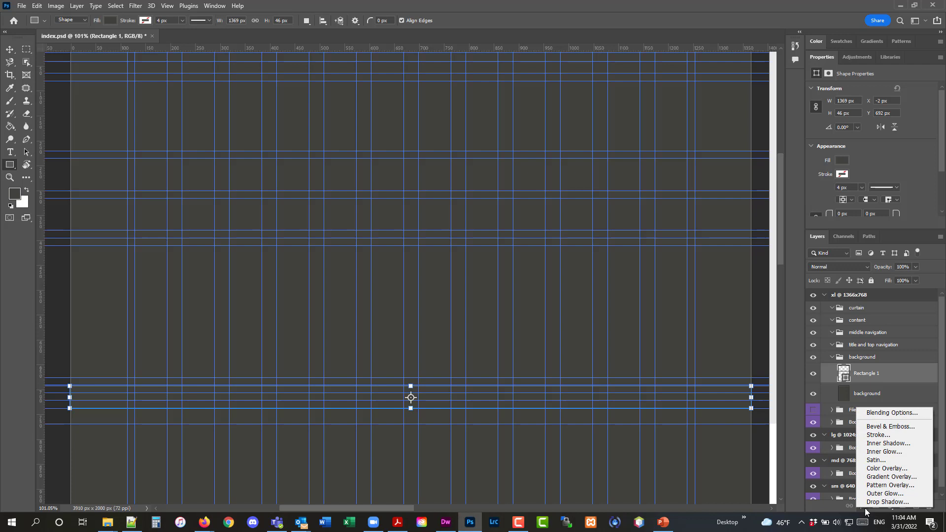
pyautogui.click(880, 427)
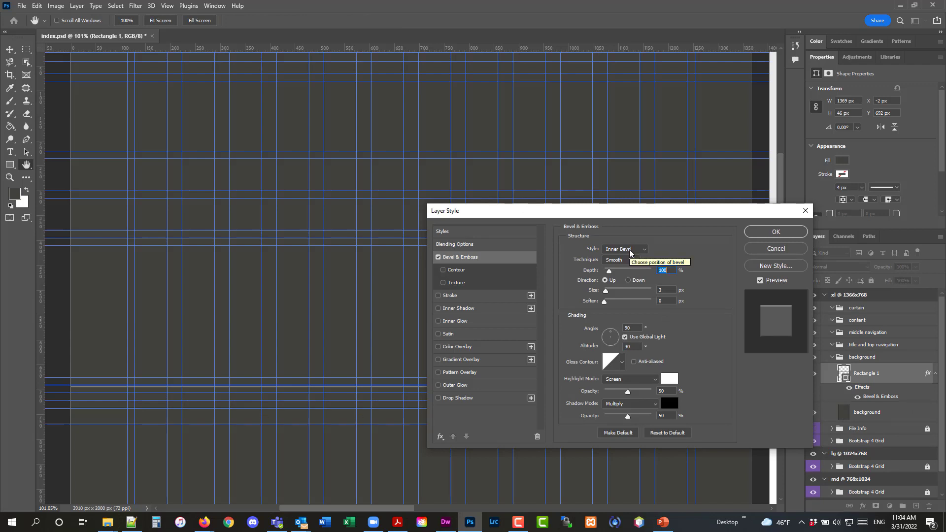
pyautogui.write('7')
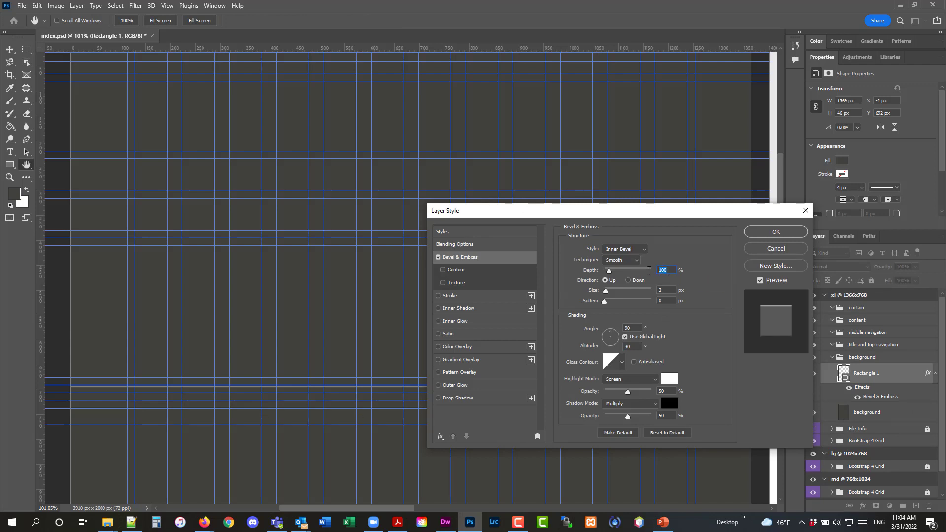
pyautogui.write('0')
pyautogui.press('Tab')
pyautogui.write('2')
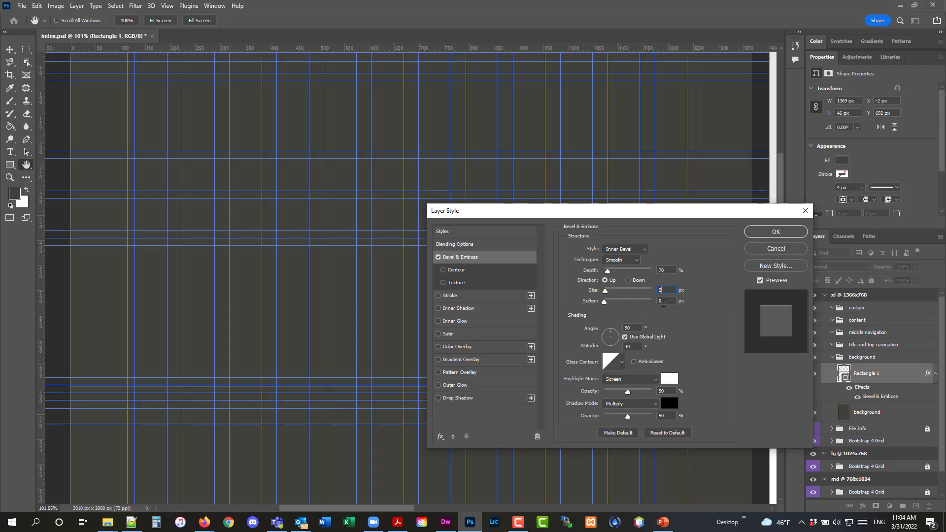
pyautogui.press('Tab')
pyautogui.write('3')
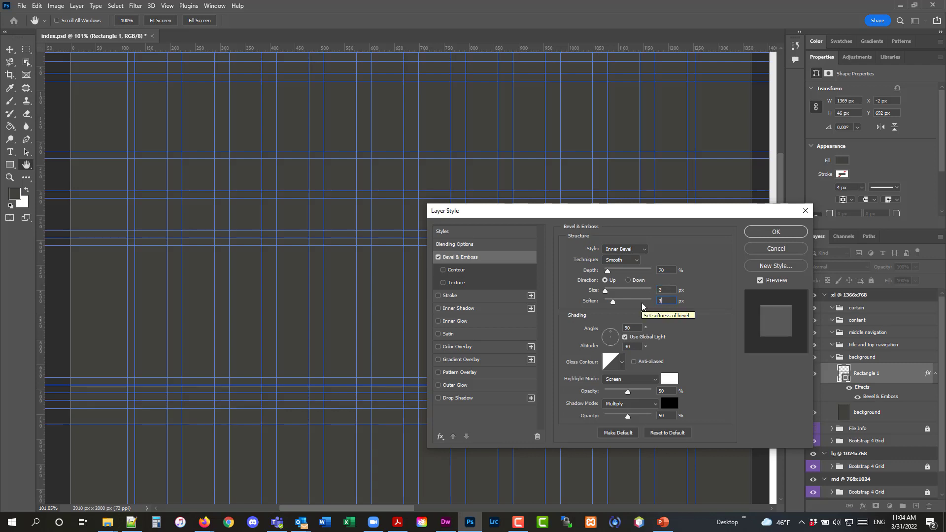
pyautogui.click(626, 338)
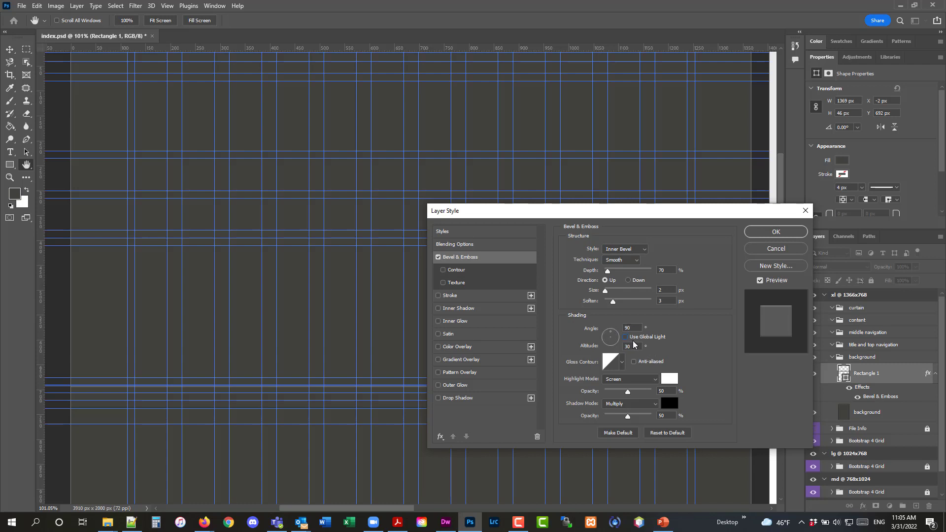
pyautogui.click(759, 231)
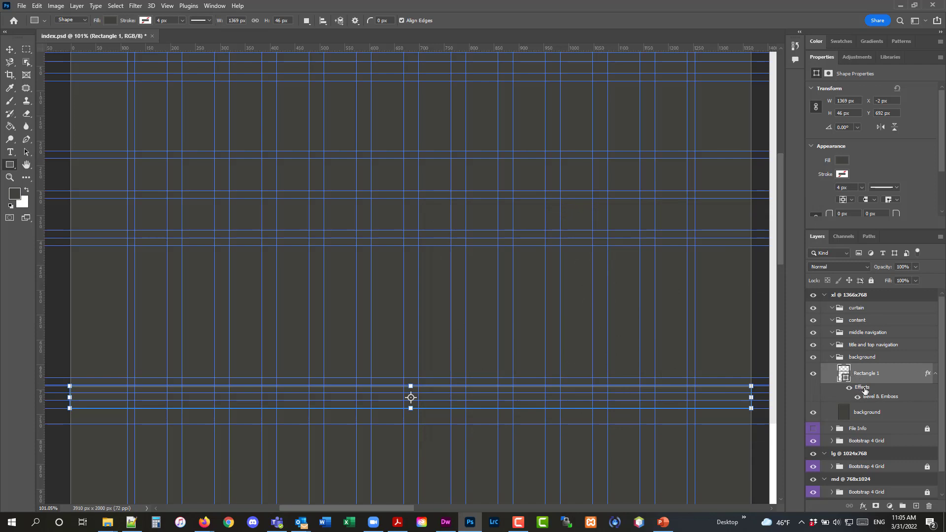
# Save the document and hide the guides and the rectangle's target path.
pyautogui.click(22, 6)
pyautogui.click(39, 115)
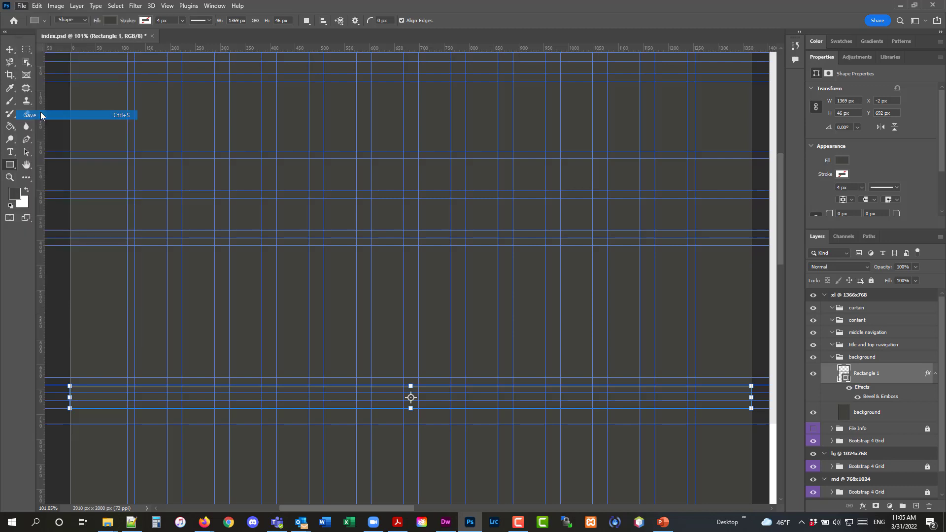
pyautogui.click(167, 6)
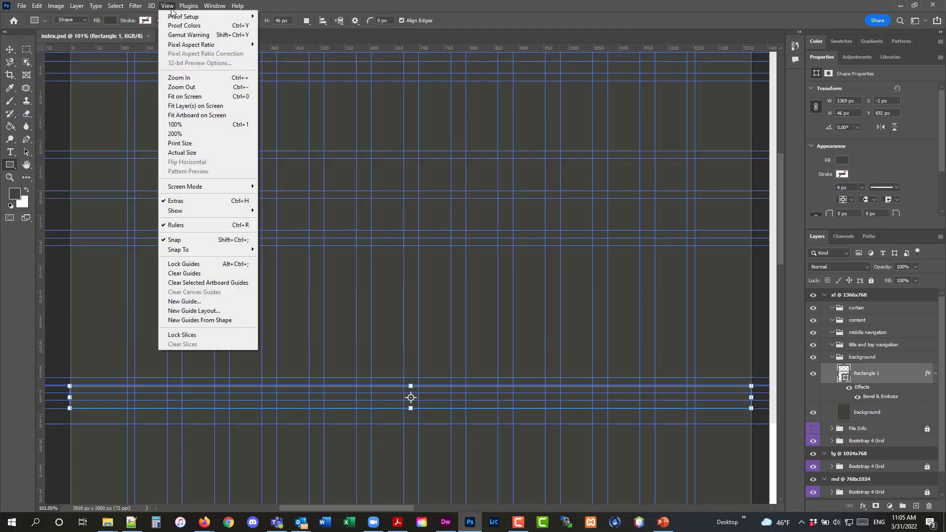
pyautogui.moveTo(206, 211)
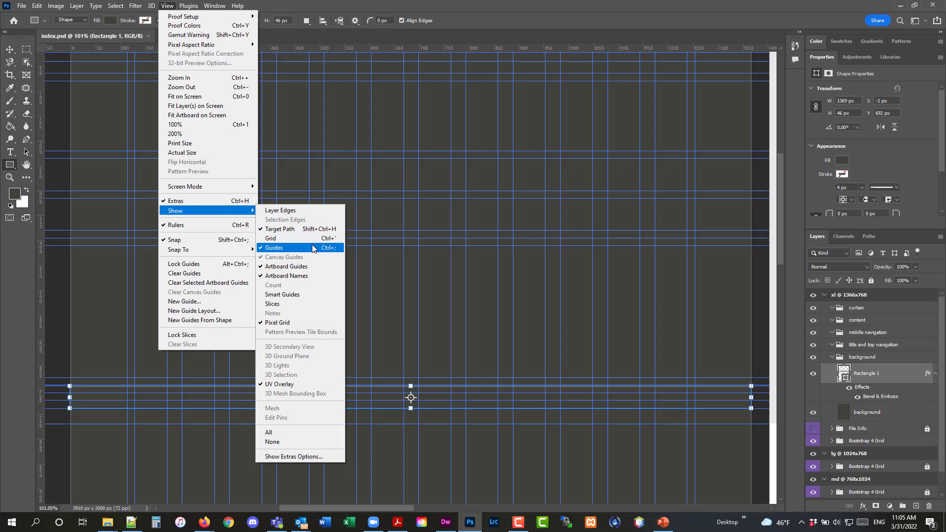
pyautogui.click(313, 249)
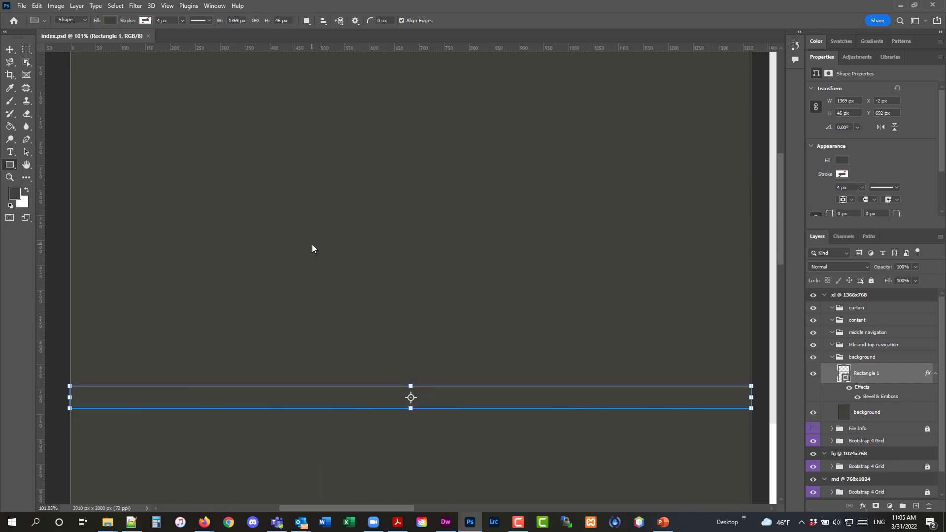
pyautogui.hotkey('ctrl', 'h')
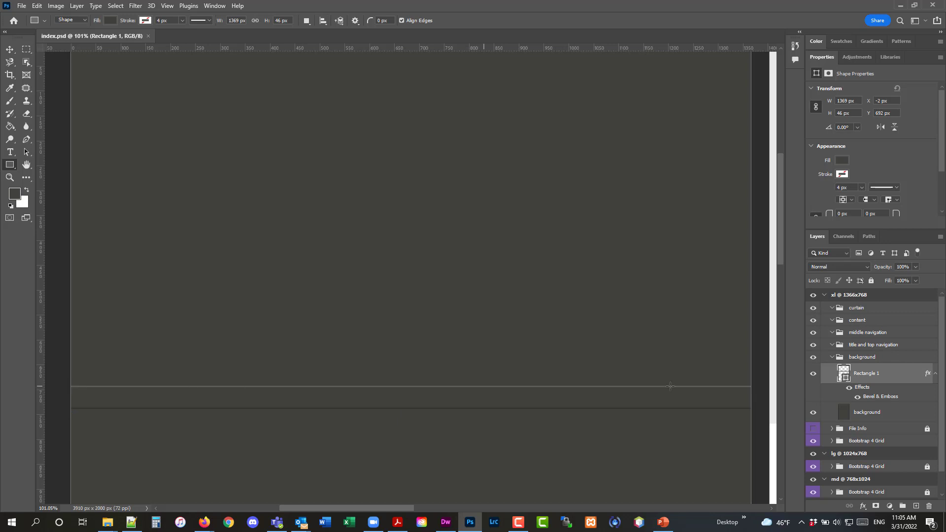
# Switch to read_me.txt in Notepad++, add the line "hit enter key to confirm" below the guide positions, and minimize the window.
pyautogui.click(130, 522)
pyautogui.click(539, 322)
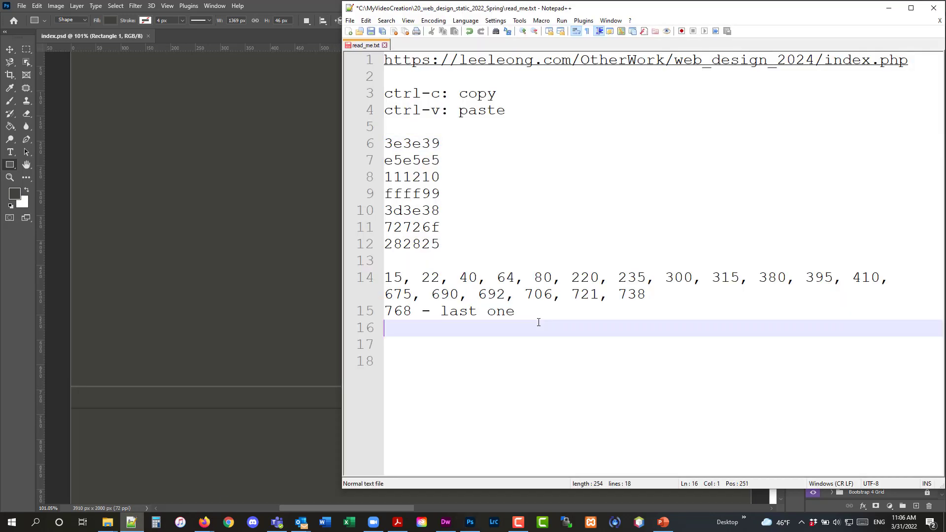
pyautogui.press('Return')
pyautogui.write('hit-ente')
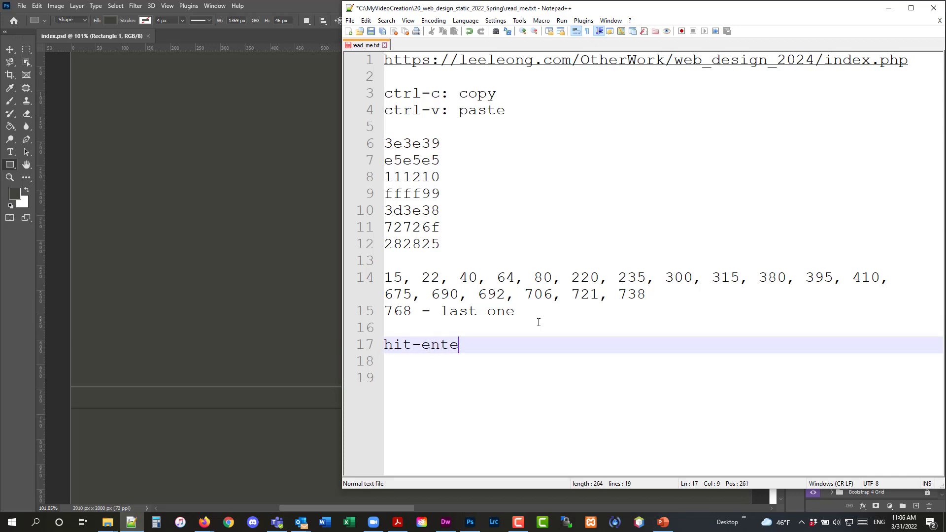
pyautogui.write('r key to')
pyautogui.press('Home')
pyautogui.press('Right')
pyautogui.press('Right')
pyautogui.press('Right')
pyautogui.hotkey('shift', 'Right')
pyautogui.press('Delete')
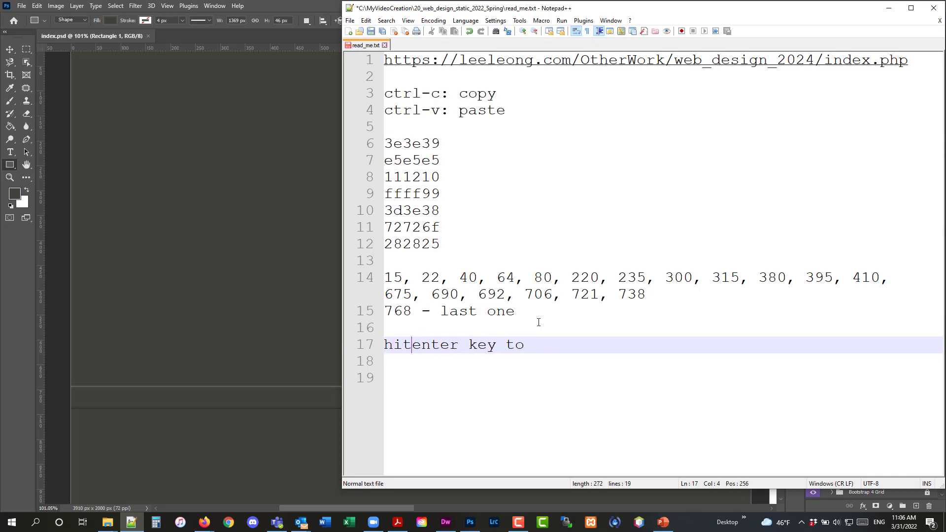
pyautogui.press('End')
pyautogui.write('confirm')
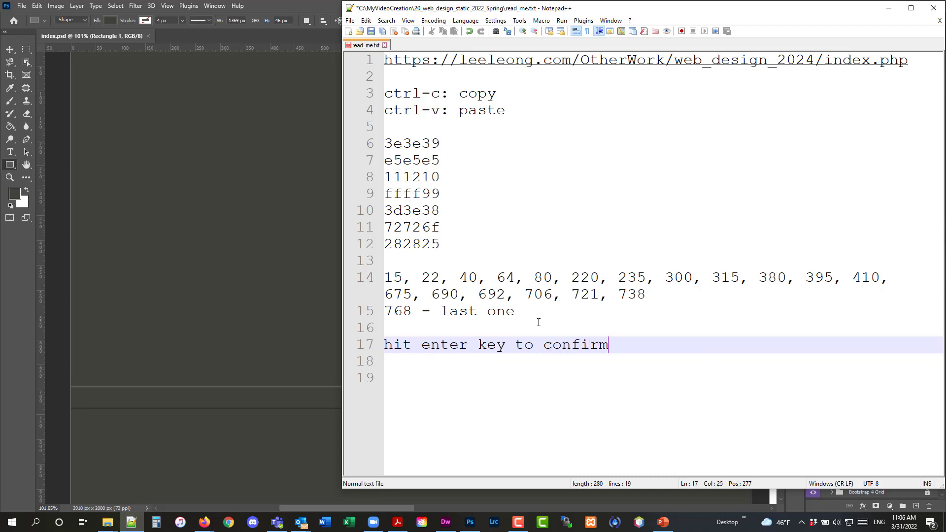
pyautogui.click(889, 8)
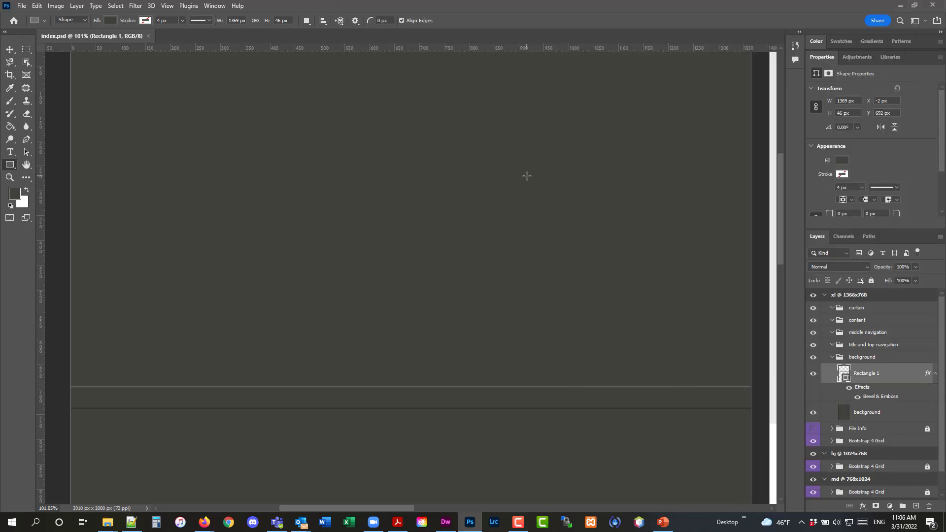
# Show the guides and draw a rectangle across the xl artboard's full width, about 1367 by 175 px, starting at the 220 px guide.
pyautogui.click(167, 6)
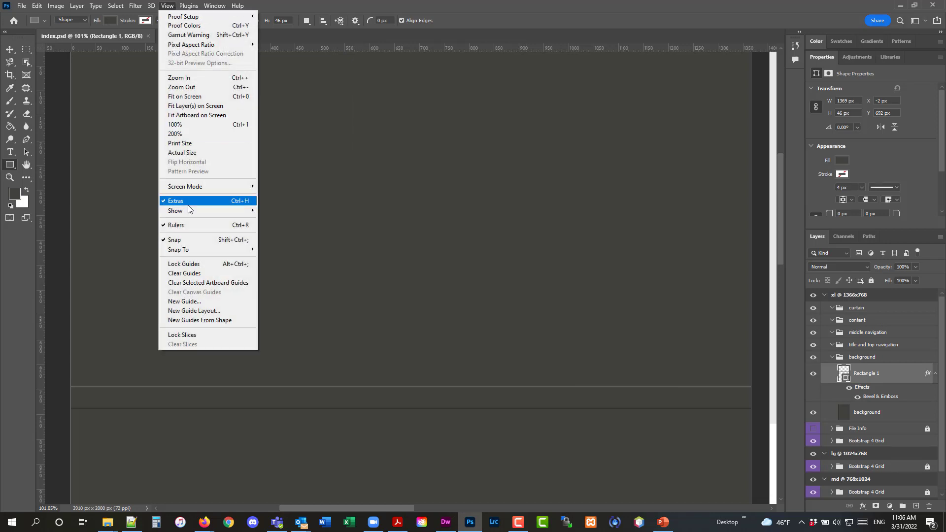
pyautogui.moveTo(191, 216)
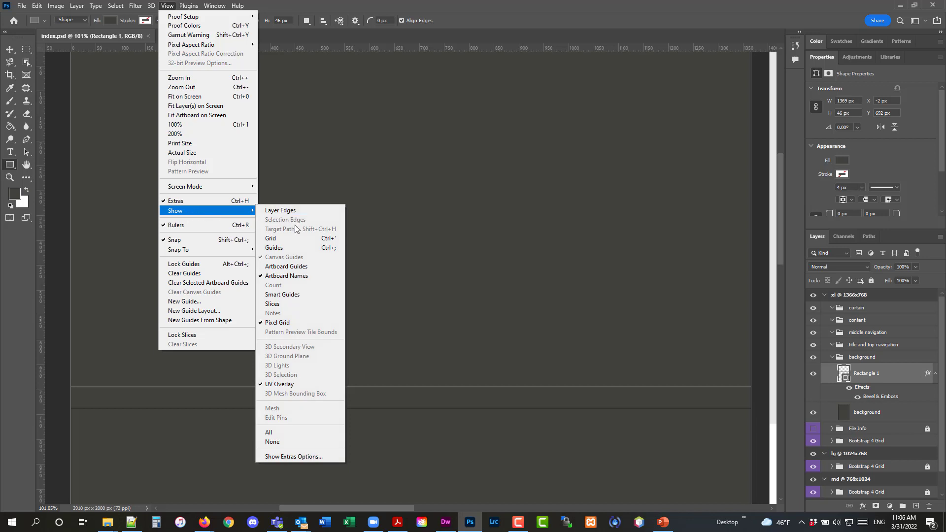
pyautogui.click(296, 247)
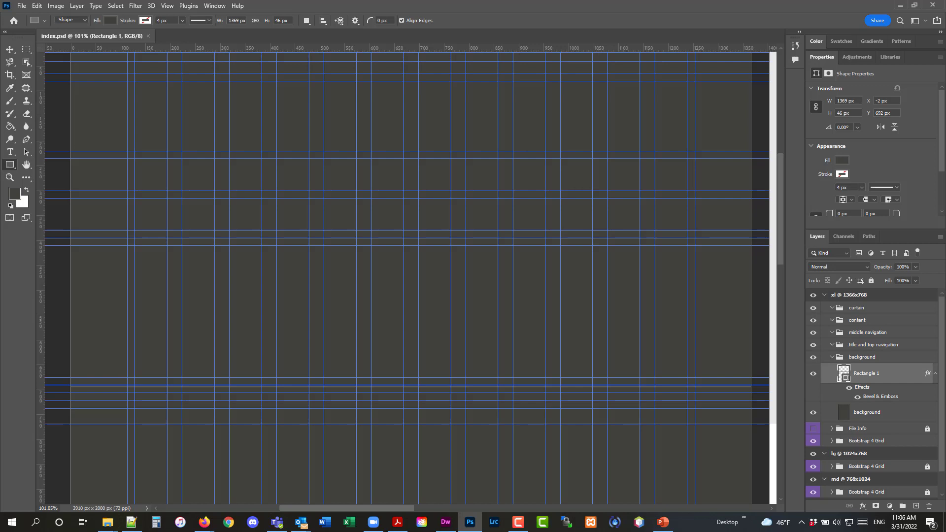
pyautogui.hotkey('alt', 'Tab')
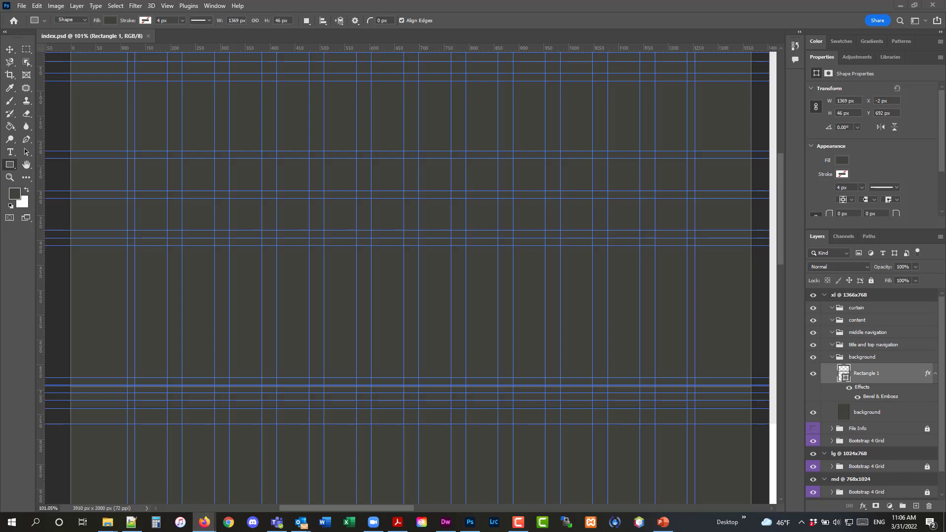
pyautogui.scroll(3, 203, 239)
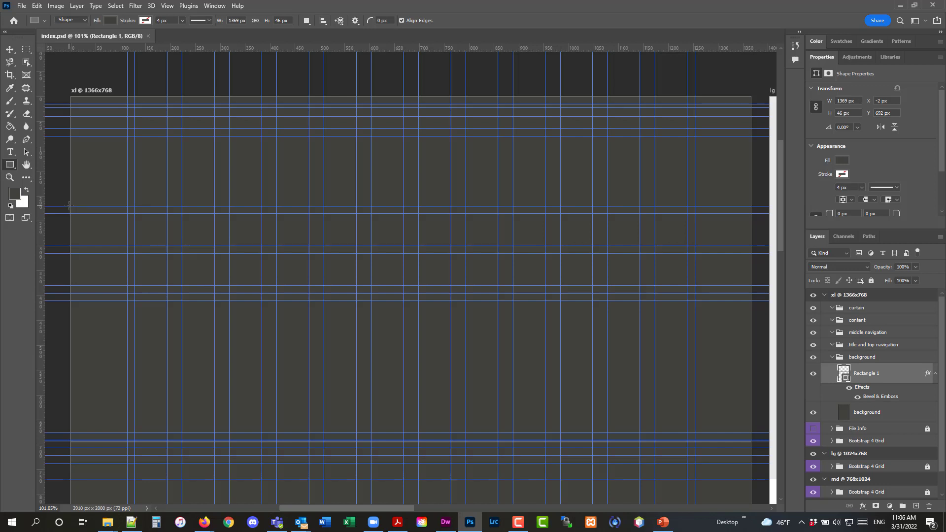
pyautogui.moveTo(71, 207); pyautogui.dragTo(751, 294)
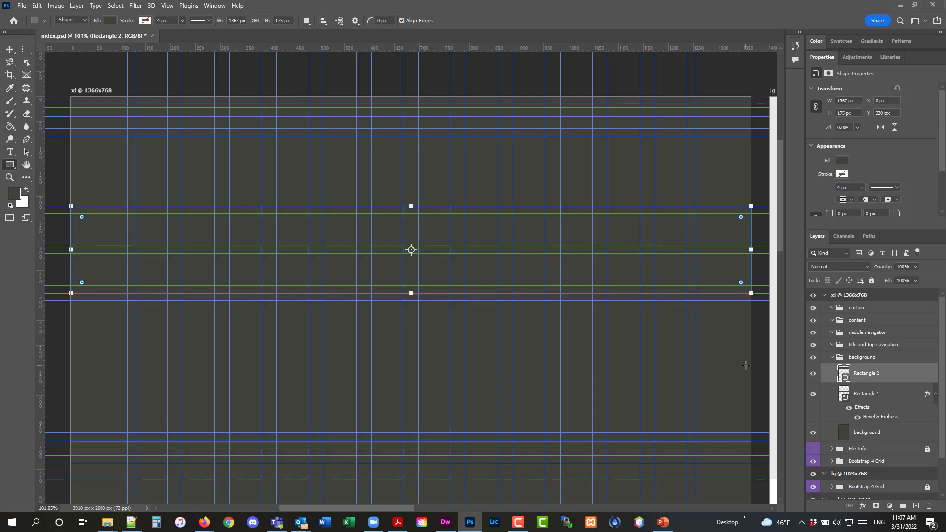
pyautogui.press('Return')
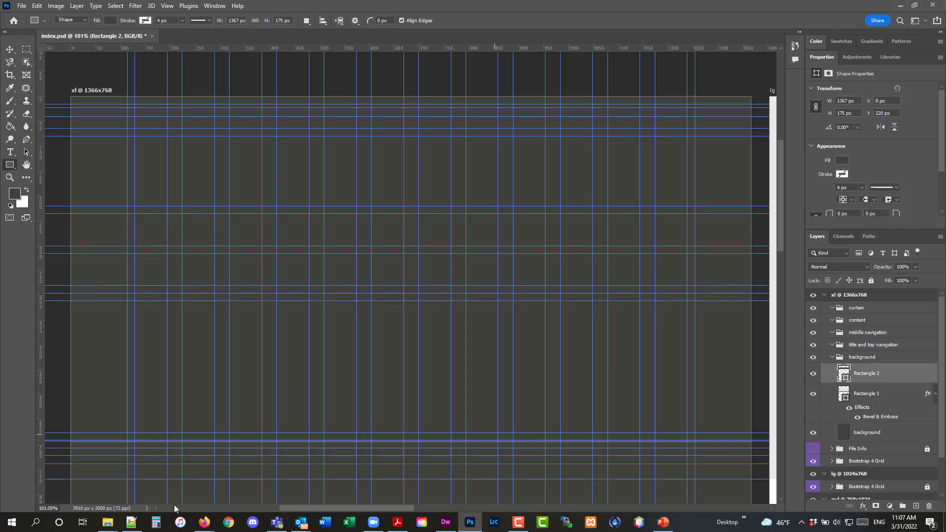
# Switch to read_me.txt in Notepad++, add the line "alt-drag to duplicate effect" below the enter key note, and minimize the window.
pyautogui.click(131, 522)
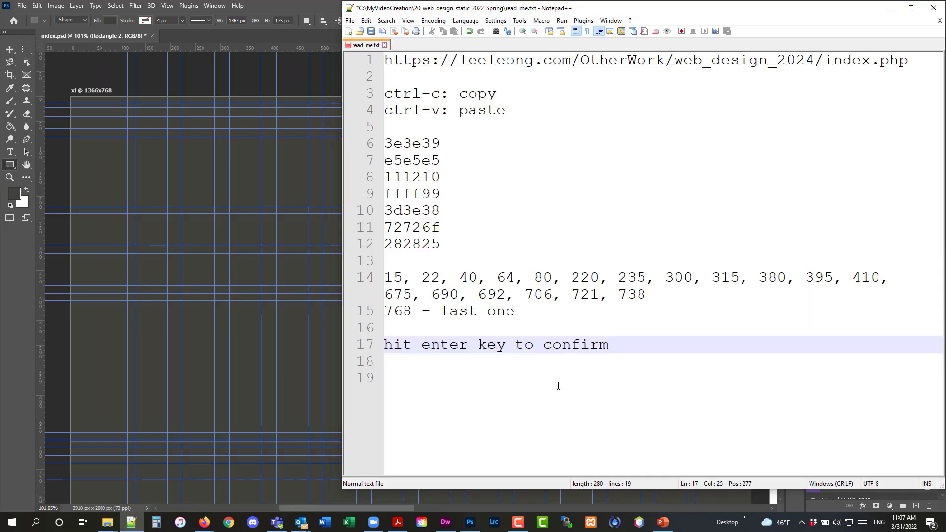
pyautogui.press('Return')
pyautogui.write('alt-')
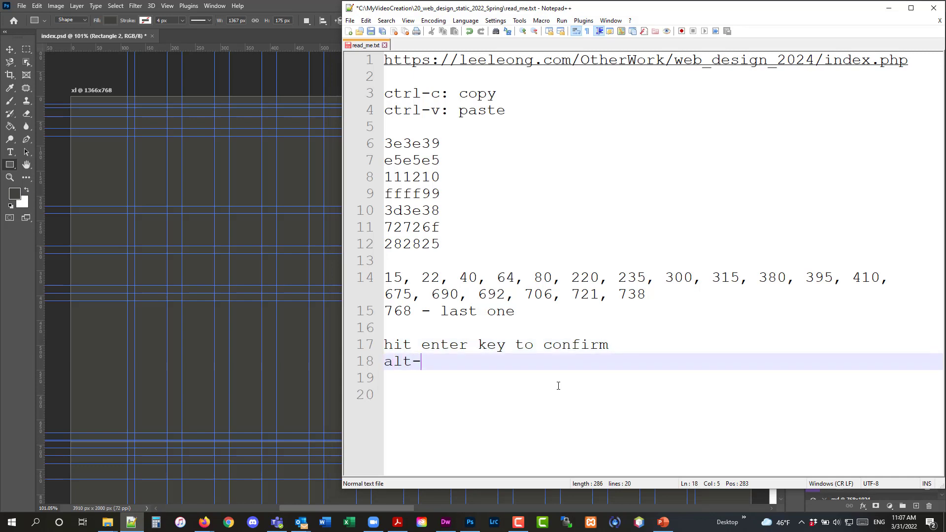
pyautogui.write('drag to d')
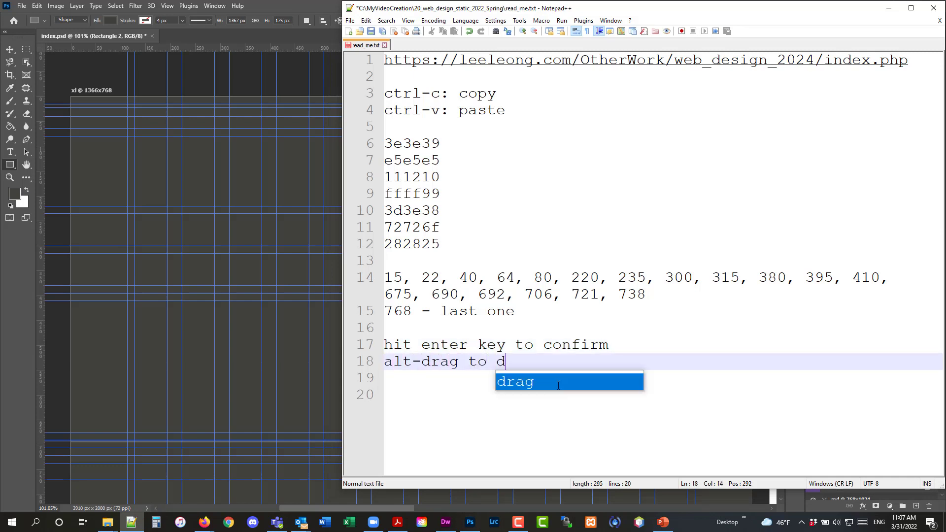
pyautogui.write('uplicate ef')
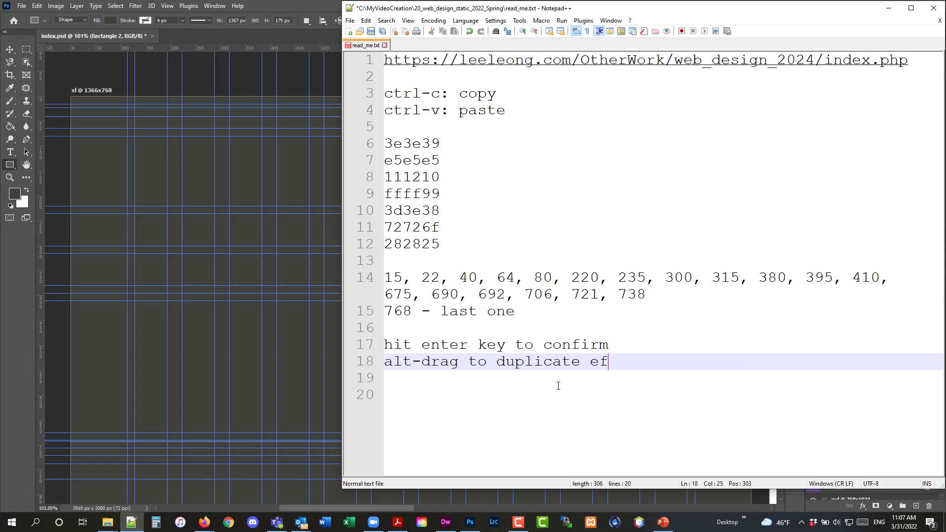
pyautogui.write('fect')
pyautogui.click(890, 11)
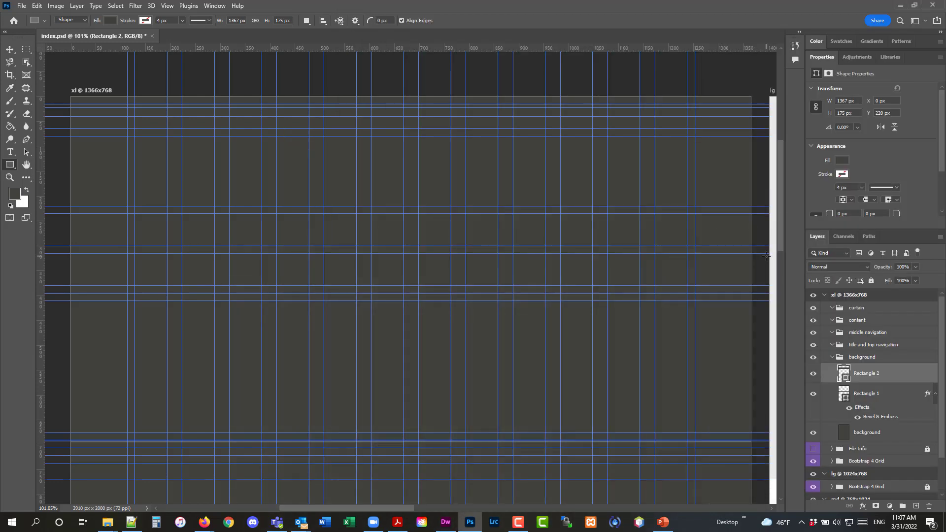
# Copy the Bevel & Emboss effect from Rectangle 1 onto Rectangle 2 and hide the guides to check the bevel.
pyautogui.click(10, 50)
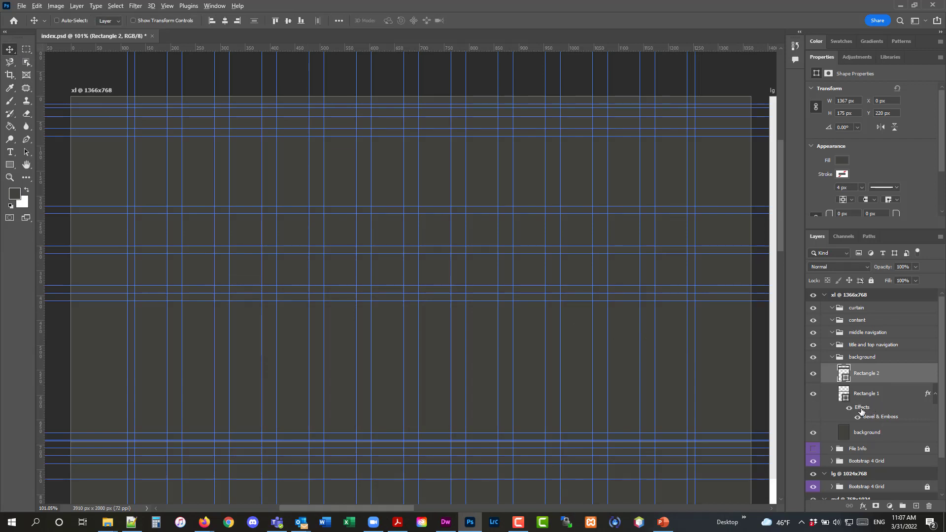
pyautogui.moveTo(861, 409); pyautogui.dragTo(871, 377)
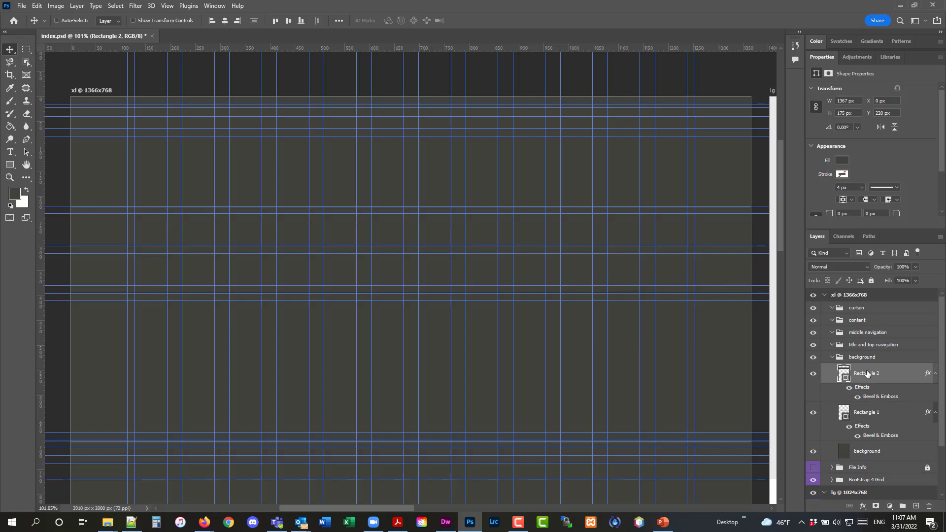
pyautogui.click(173, 8)
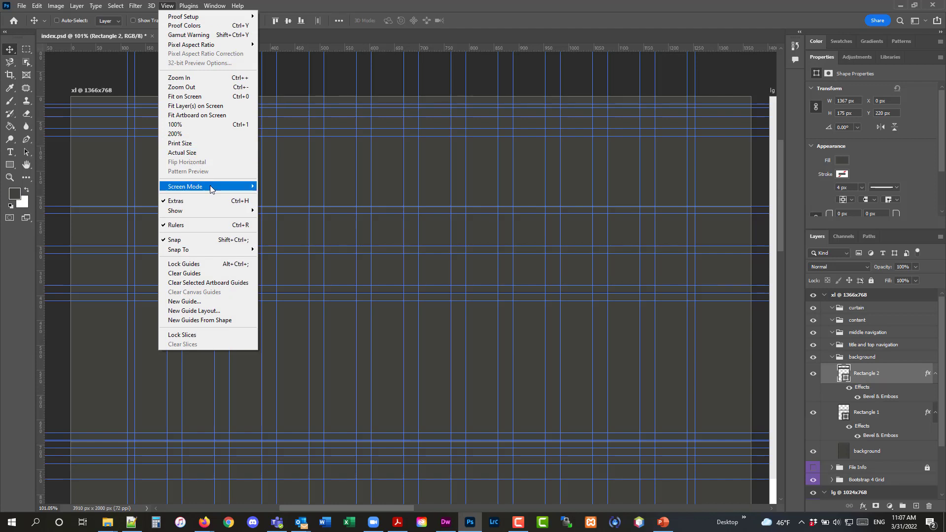
pyautogui.moveTo(218, 211)
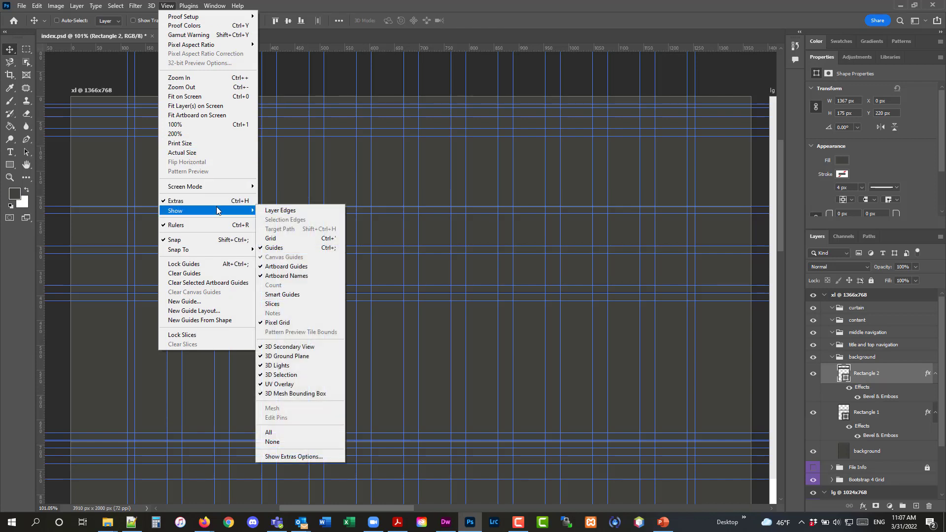
pyautogui.click(304, 248)
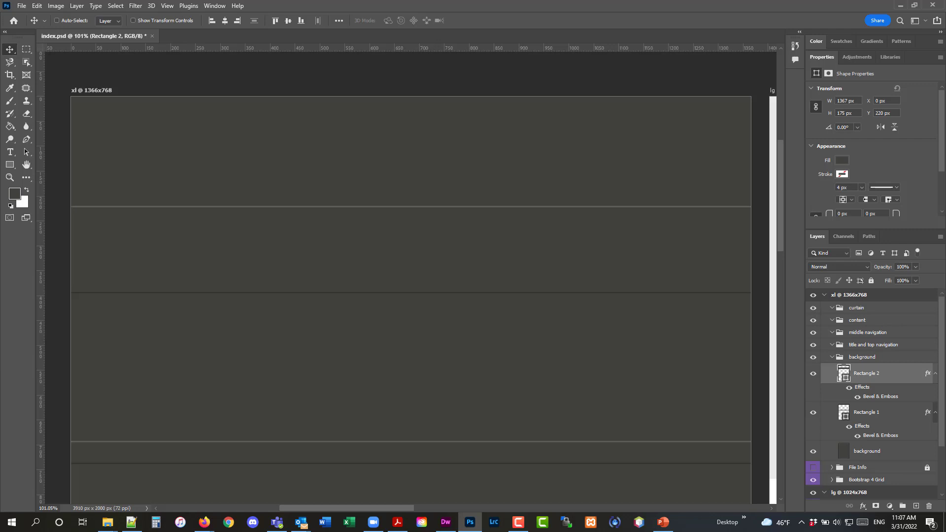
pyautogui.hotkey('alt', 'Tab')
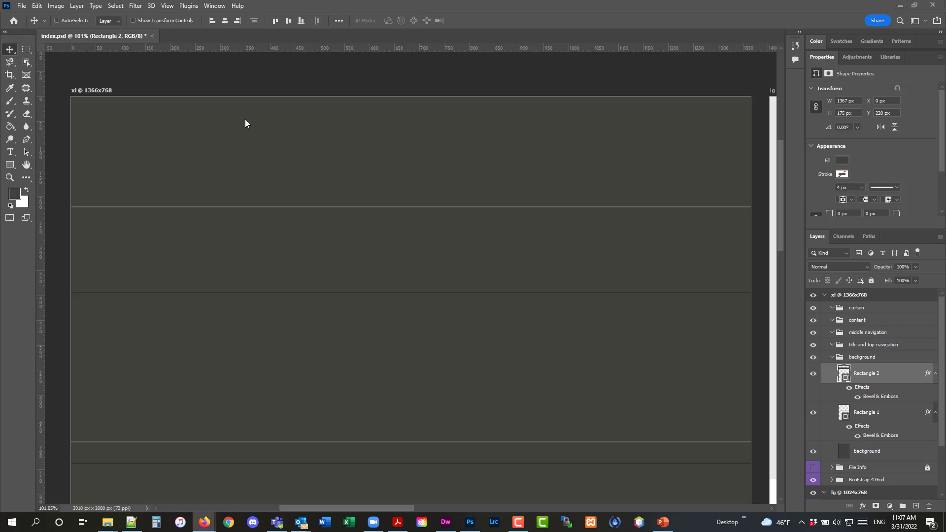
# Show the guides again and save the document.
pyautogui.click(167, 6)
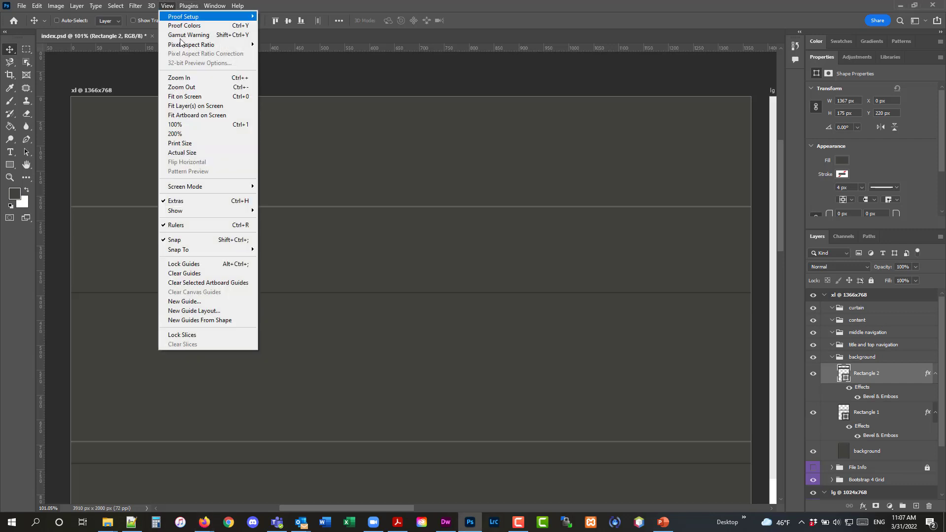
pyautogui.moveTo(229, 213)
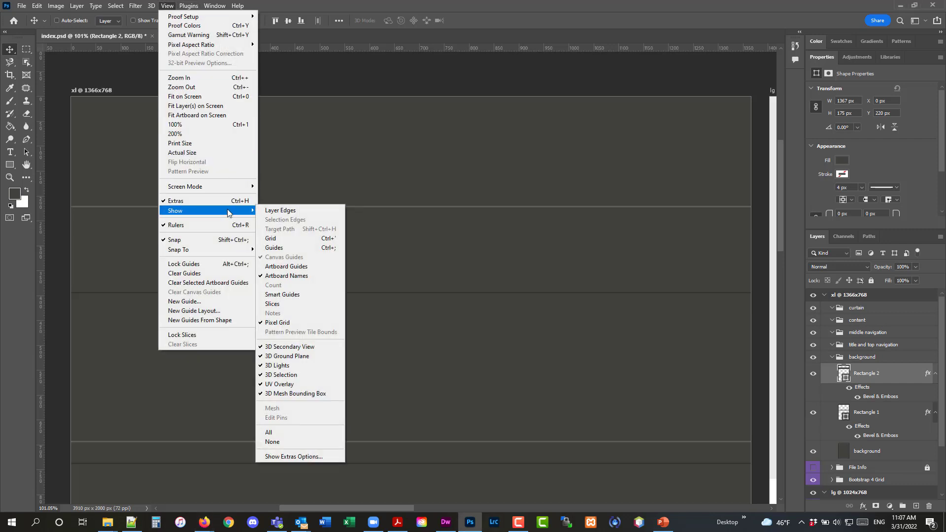
pyautogui.click(280, 248)
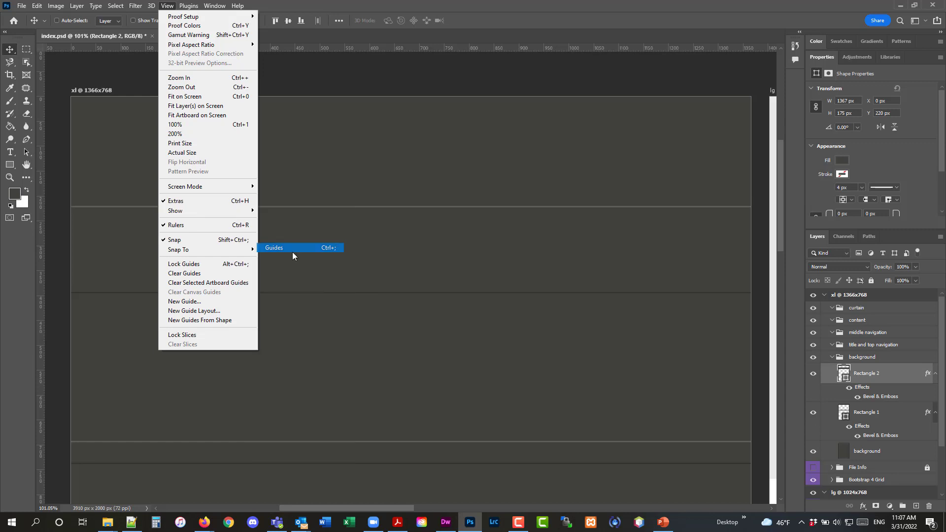
pyautogui.click(21, 6)
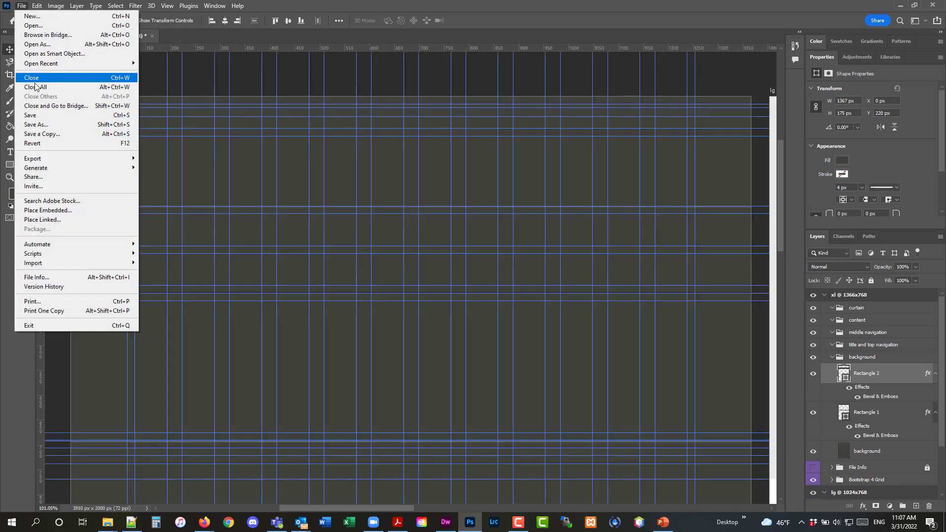
pyautogui.click(30, 115)
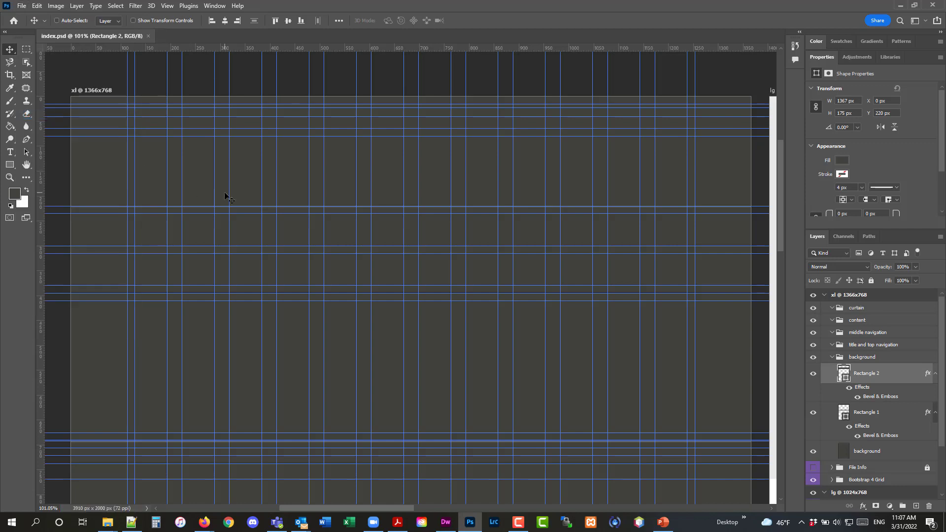